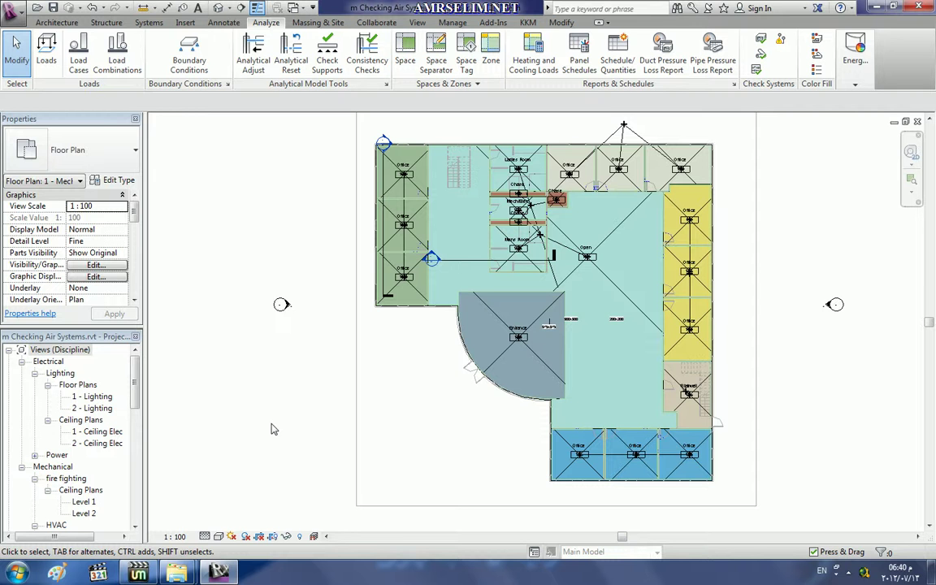
Create a new project with template <None> and Metric measurement units
{"action": "left_click", "coordinate": [16, 12]}
{"action": "mouse_move", "coordinate": [42, 57]}
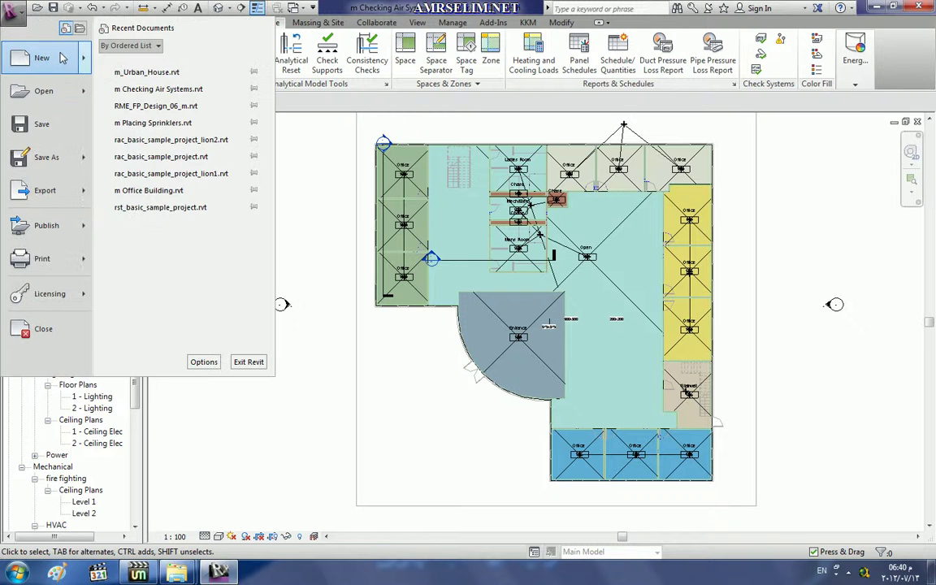
{"action": "left_click", "coordinate": [138, 60]}
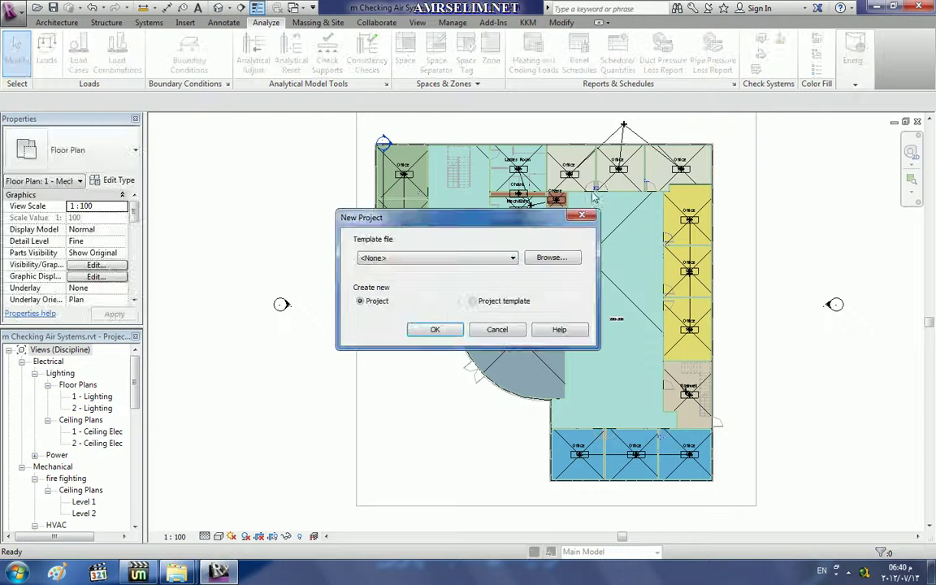
{"action": "left_click", "coordinate": [433, 329]}
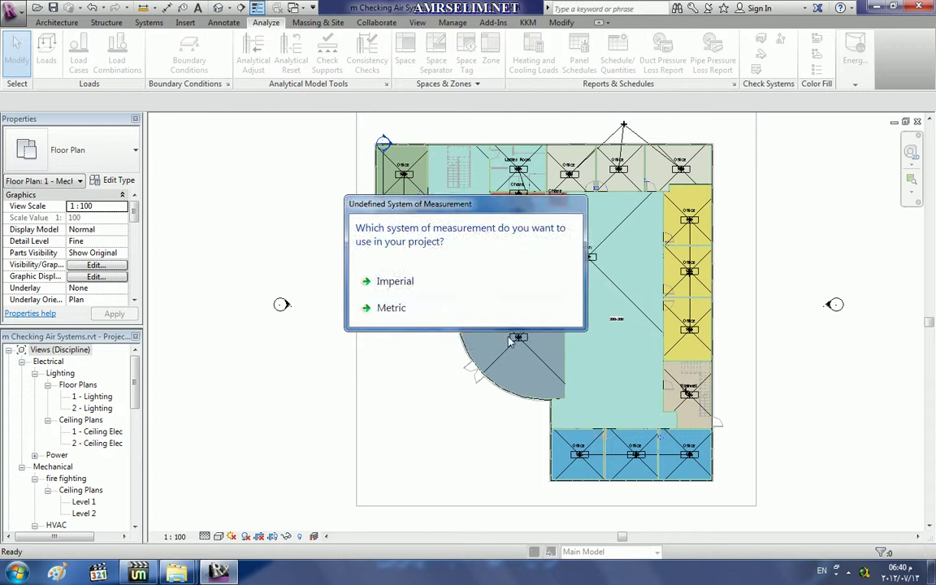
{"action": "left_click", "coordinate": [457, 307]}
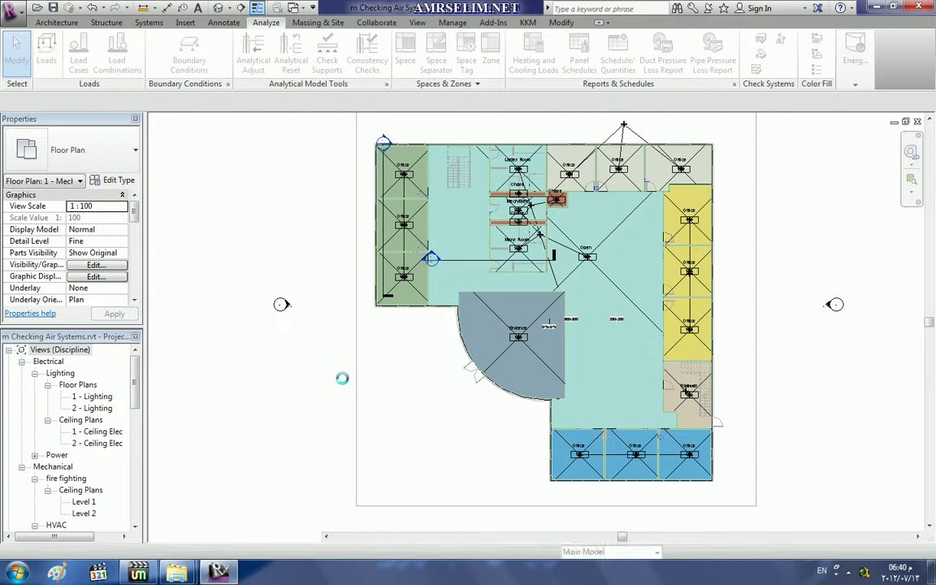
Check the Level 1 view's Visibility/Graphics filters with VG; none are defined yet
{"action": "key", "text": "v"}
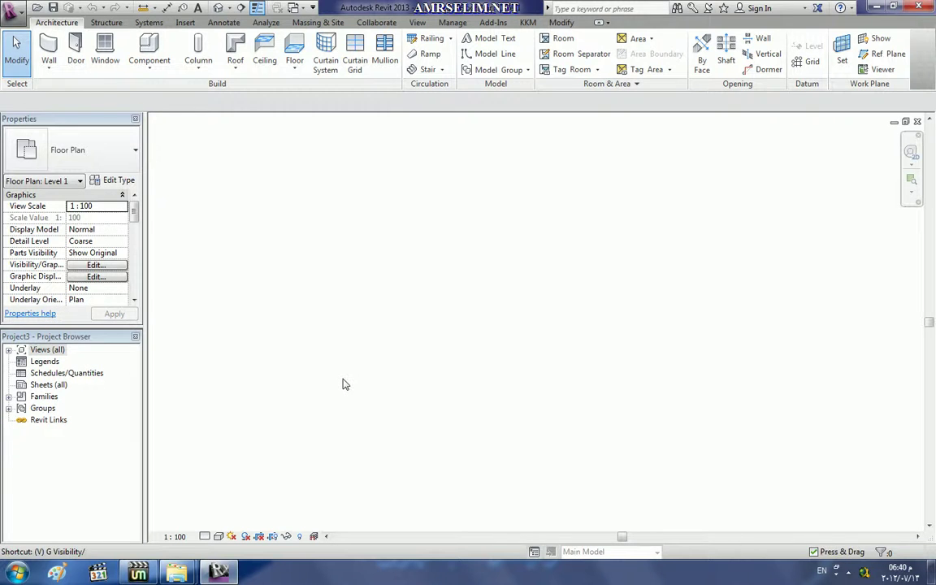
{"action": "key", "text": "g"}
{"action": "left_click", "coordinate": [618, 72]}
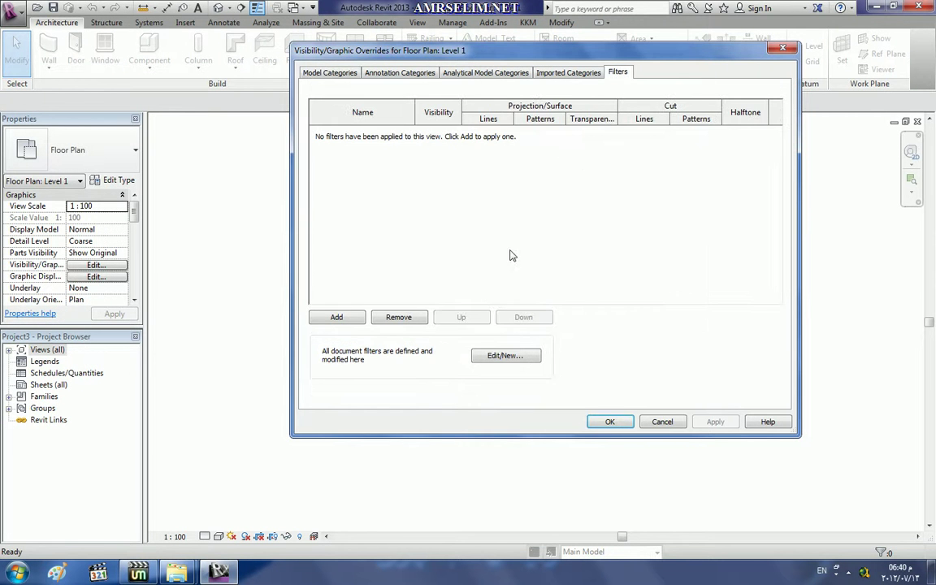
{"action": "left_click", "coordinate": [511, 356]}
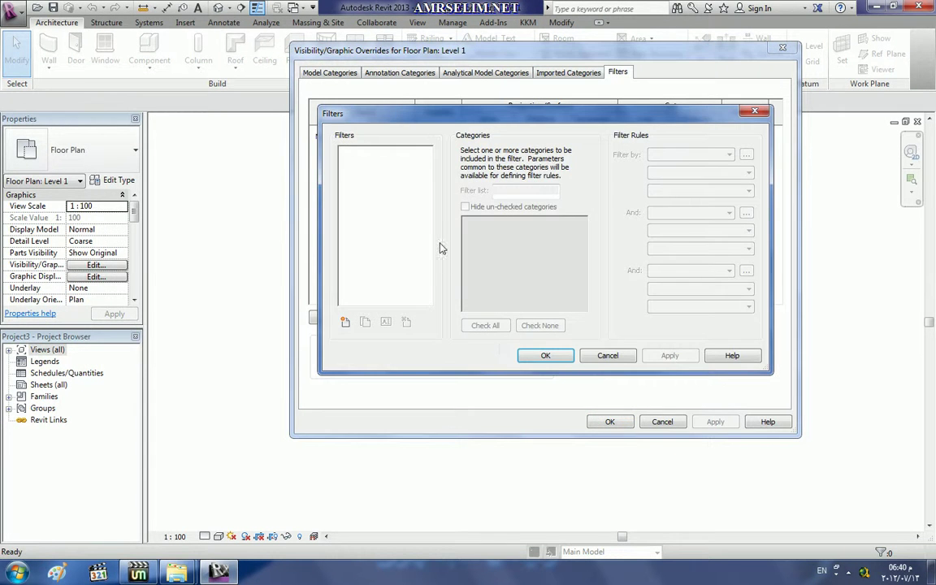
{"action": "key", "text": "Escape"}
{"action": "key", "text": "Escape"}
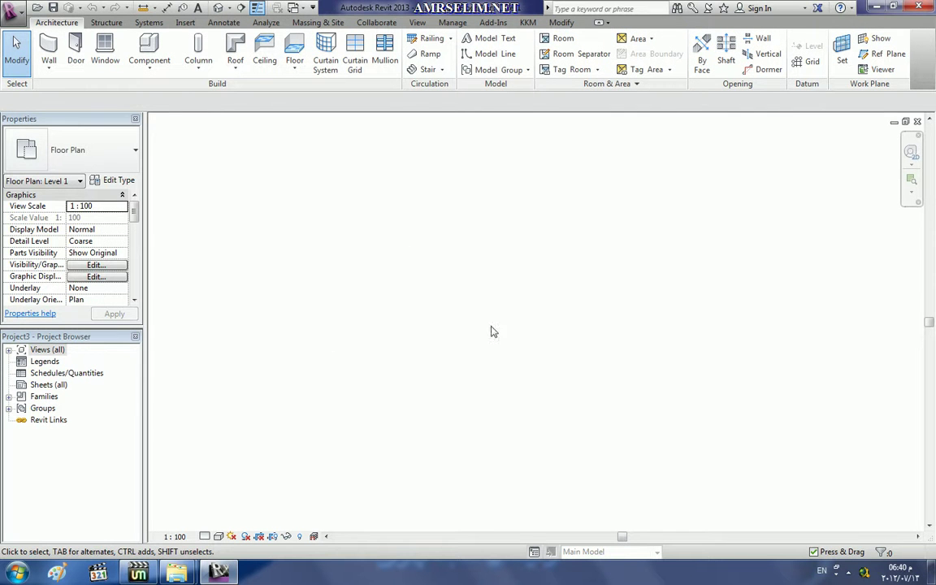
Expand Views > Floor Plans and check Level 1's available view templates via Apply Template Properties
{"action": "left_click", "coordinate": [9, 349]}
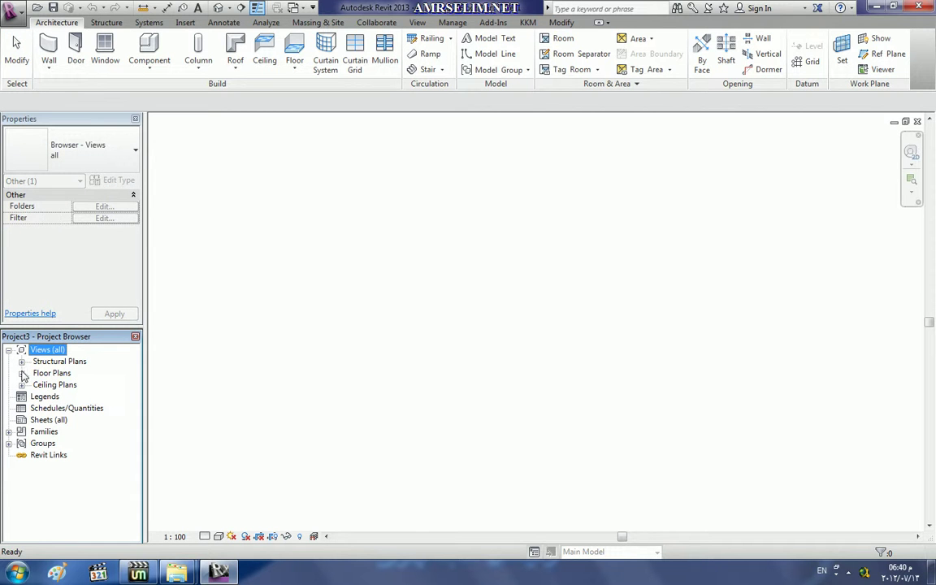
{"action": "left_click", "coordinate": [21, 373]}
{"action": "right_click", "coordinate": [57, 385]}
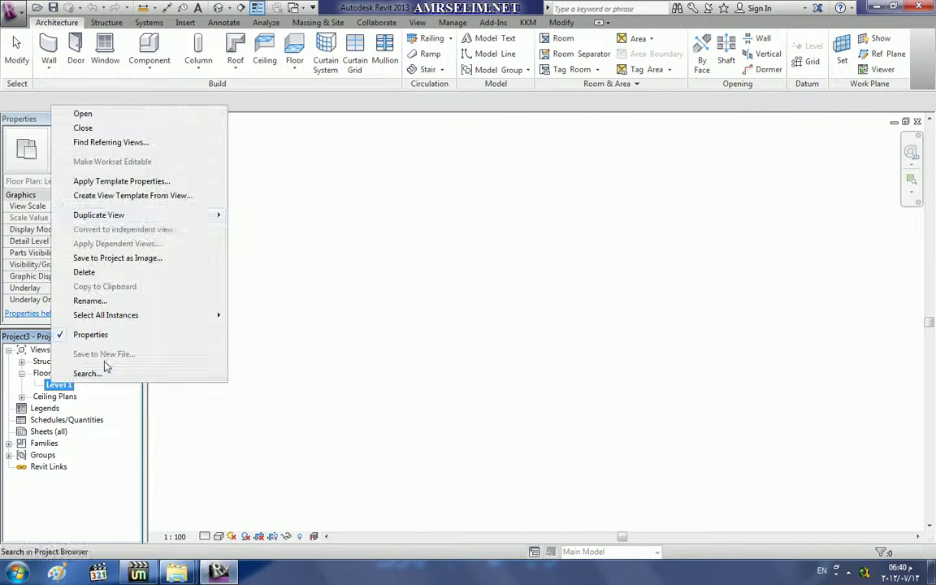
{"action": "left_click", "coordinate": [119, 181]}
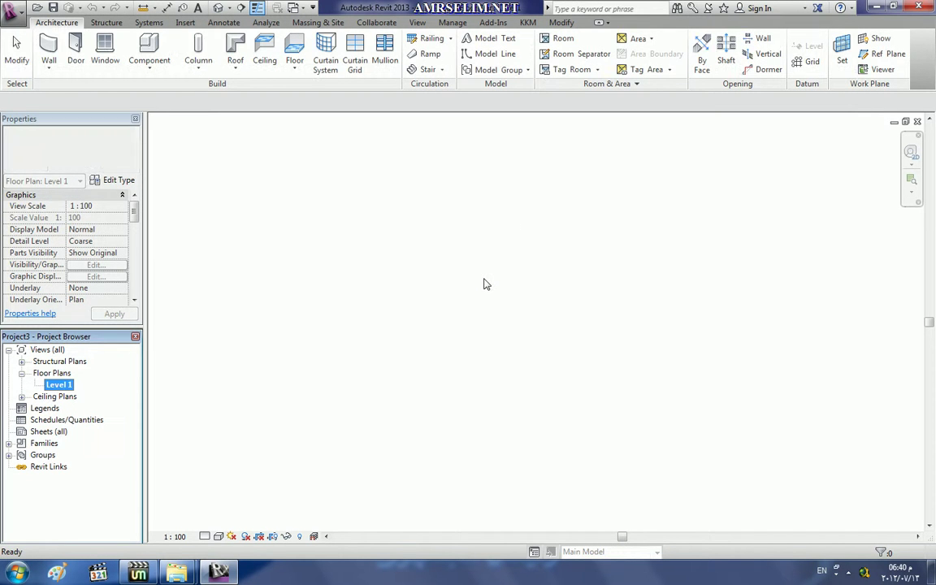
{"action": "key", "text": "Escape"}
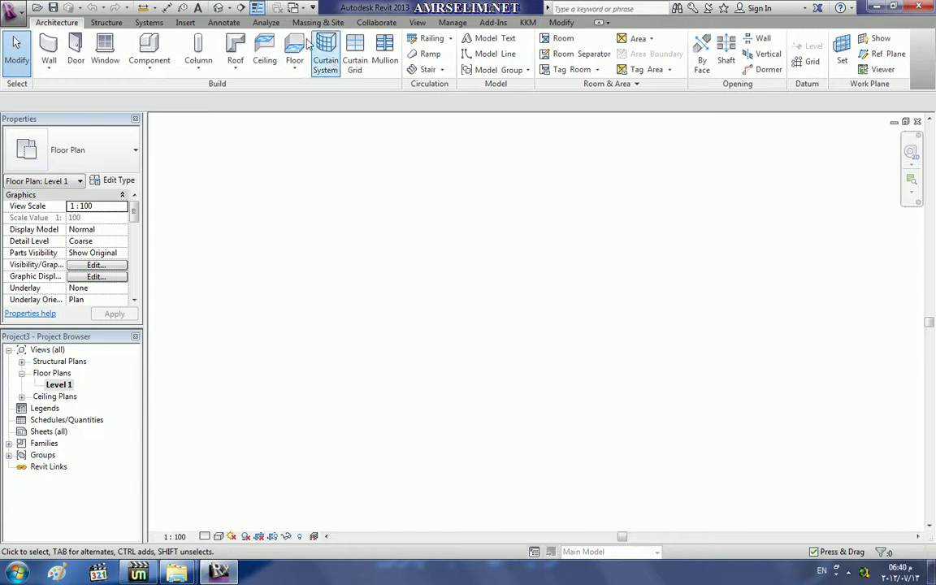
Transfer all project standards from m Checking Air Systems.rvt using Check All
{"action": "left_click", "coordinate": [451, 22]}
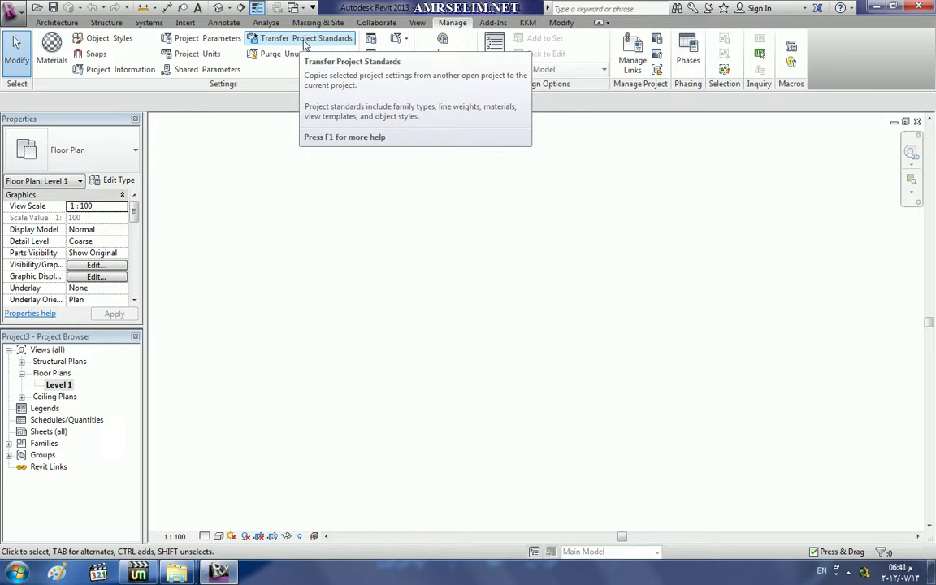
{"action": "left_click", "coordinate": [305, 45]}
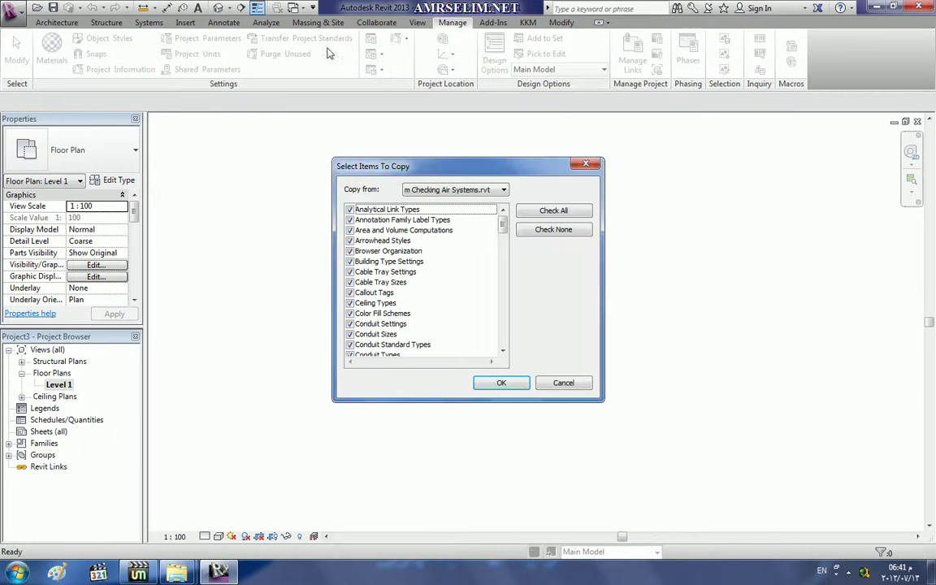
{"action": "left_click", "coordinate": [442, 190]}
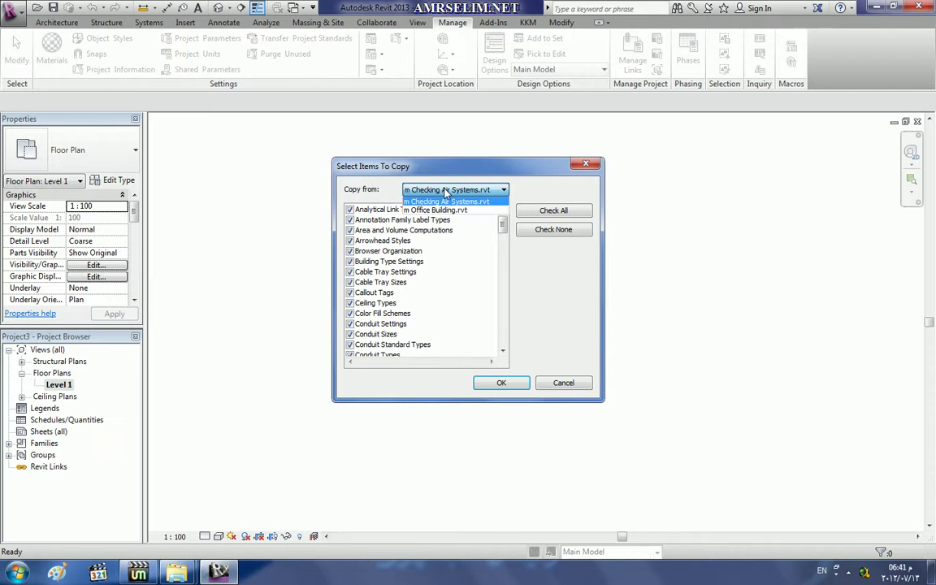
{"action": "left_click", "coordinate": [452, 202]}
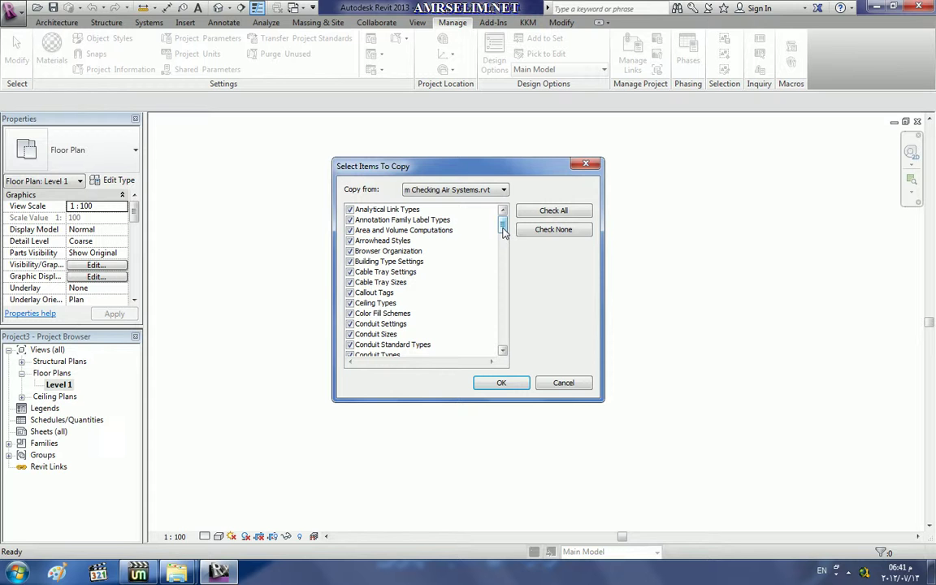
{"action": "left_click_drag", "start_coordinate": [504, 233], "coordinate": [511, 344]}
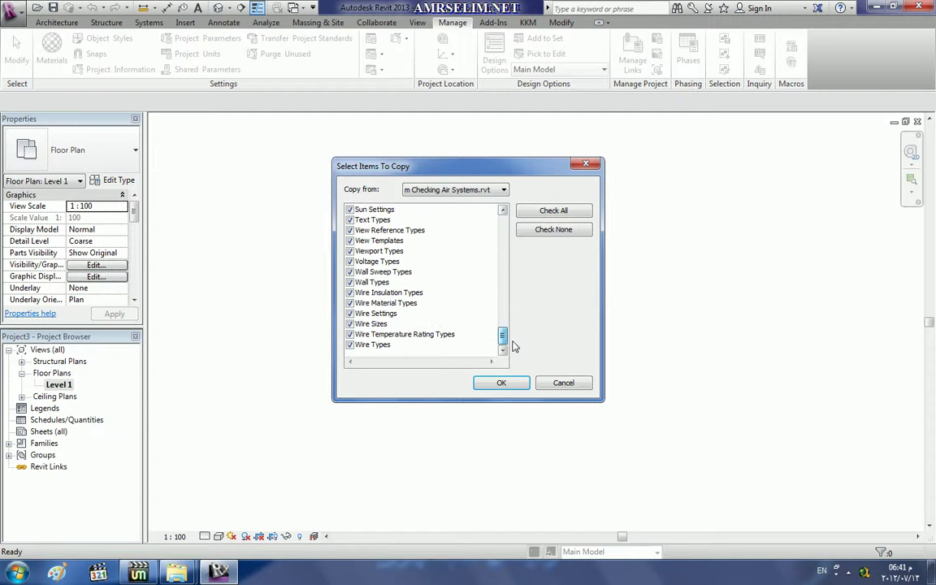
{"action": "left_click", "coordinate": [552, 229]}
{"action": "left_click", "coordinate": [349, 219]}
{"action": "left_click", "coordinate": [349, 230]}
{"action": "left_click", "coordinate": [349, 209]}
{"action": "left_click", "coordinate": [552, 213]}
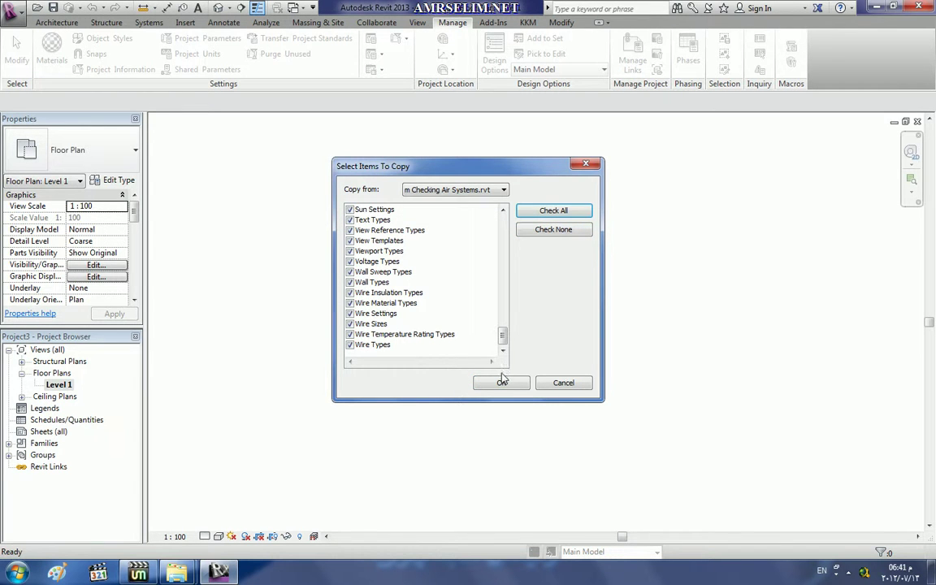
{"action": "left_click", "coordinate": [501, 383]}
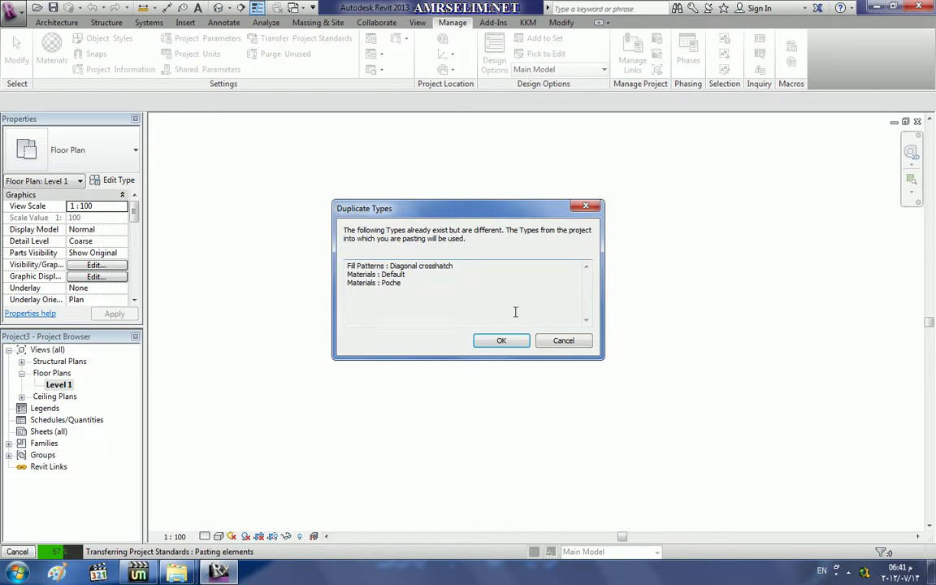
Accept the duplicate types, overwrite existing ones, and delete types that cannot be created
{"action": "left_click", "coordinate": [501, 340]}
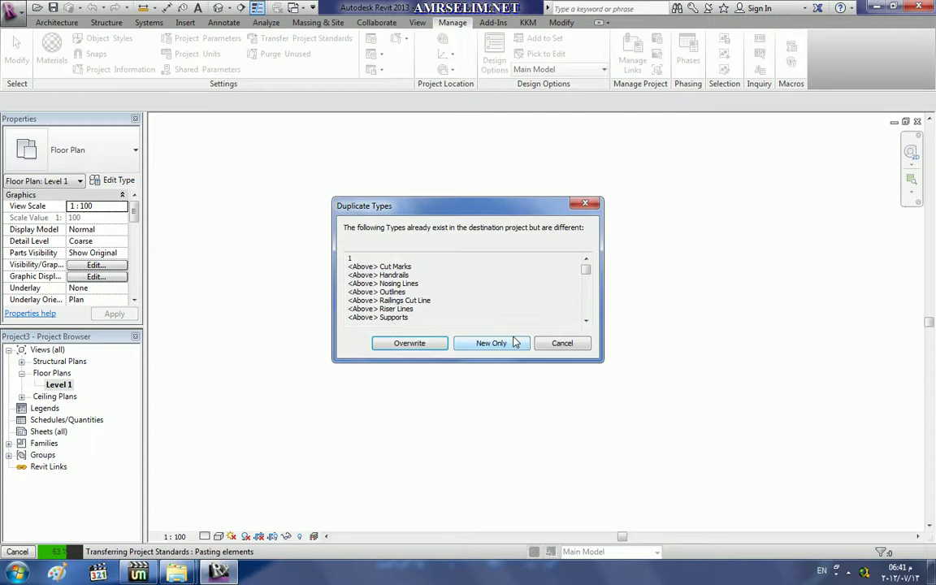
{"action": "left_click", "coordinate": [409, 342]}
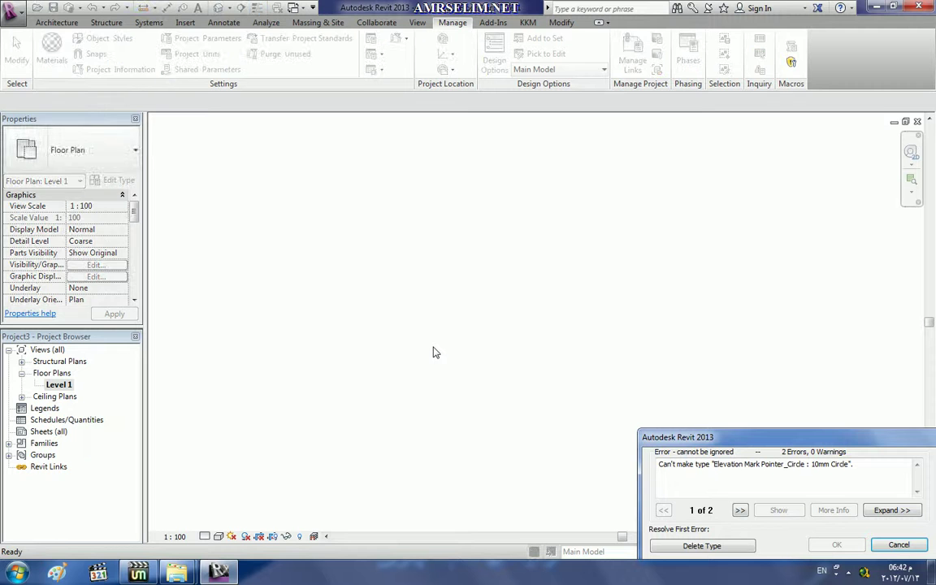
{"action": "left_click", "coordinate": [717, 552]}
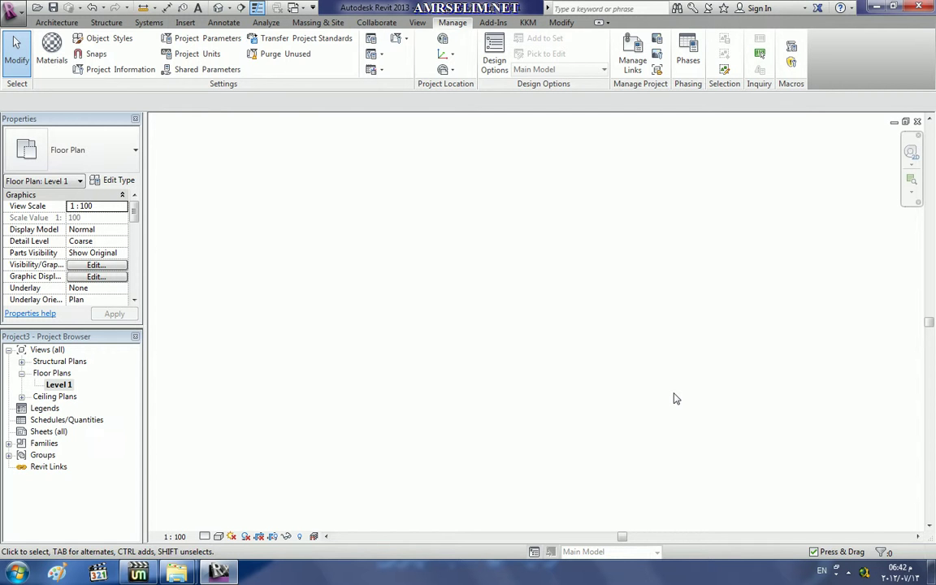
{"action": "key", "text": "v"}
{"action": "key", "text": "g"}
{"action": "left_click", "coordinate": [618, 73]}
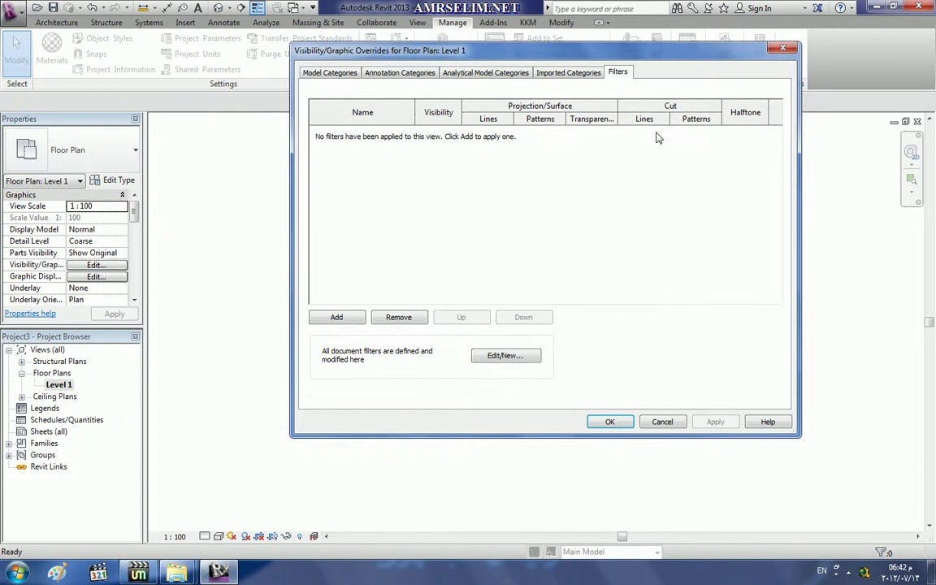
{"action": "left_click", "coordinate": [520, 355]}
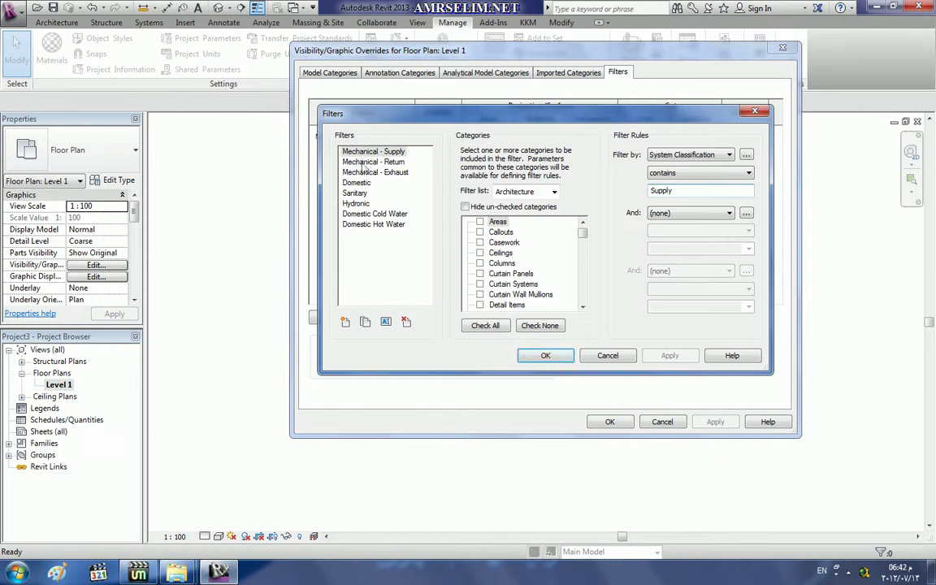
{"action": "left_click", "coordinate": [362, 214]}
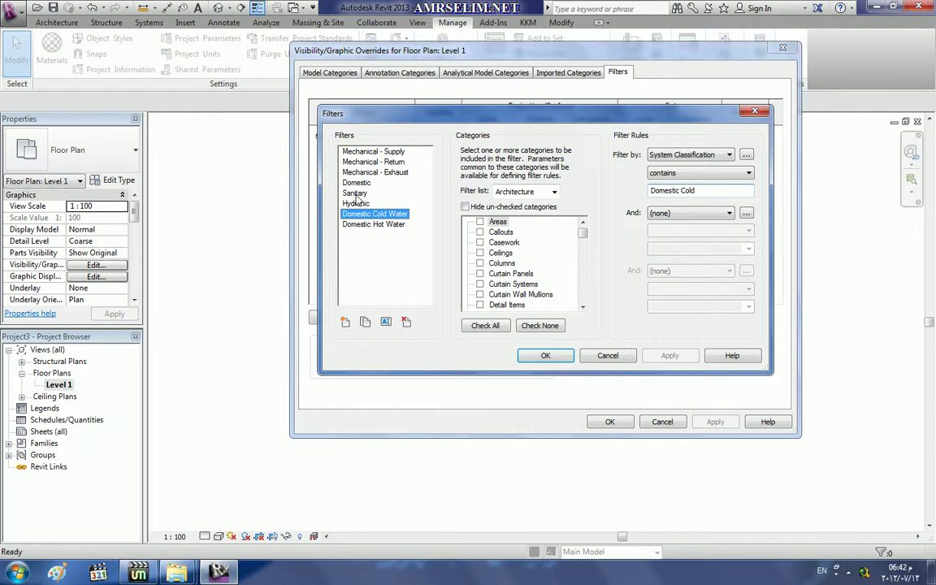
{"action": "key", "text": "Up"}
{"action": "key", "text": "Up"}
{"action": "key", "text": "Up"}
{"action": "key", "text": "Up"}
{"action": "key", "text": "Up"}
{"action": "key", "text": "Up"}
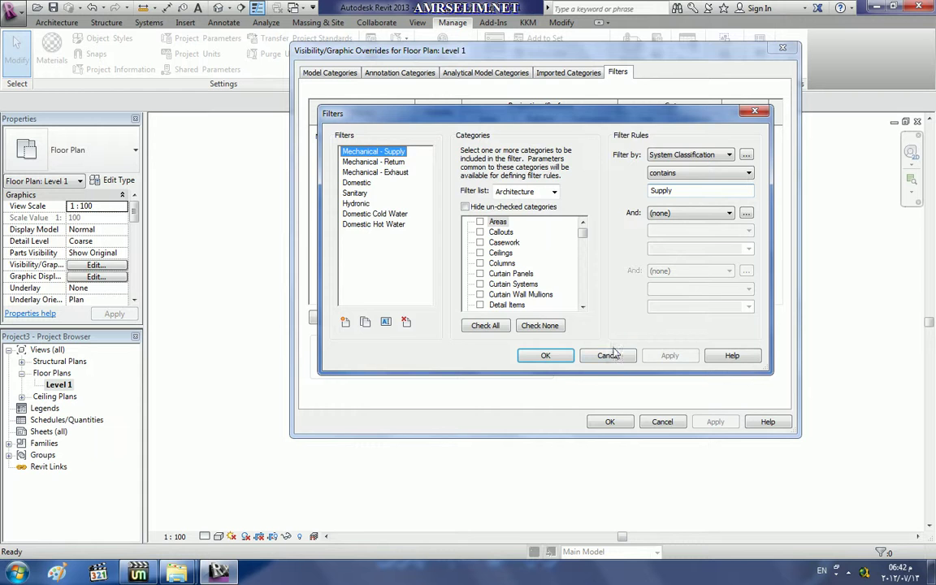
{"action": "left_click", "coordinate": [601, 356]}
{"action": "left_click", "coordinate": [662, 421]}
{"action": "right_click", "coordinate": [58, 384]}
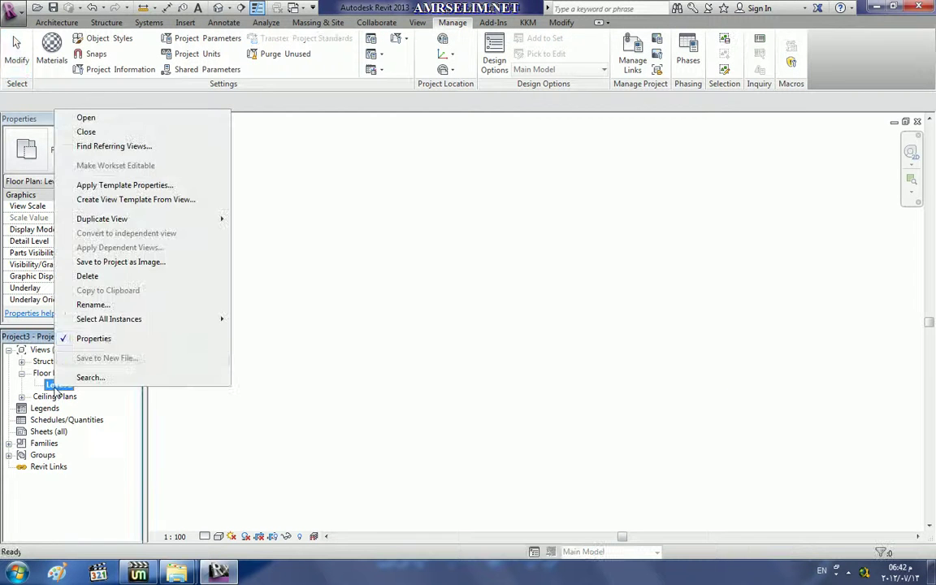
{"action": "left_click", "coordinate": [128, 185]}
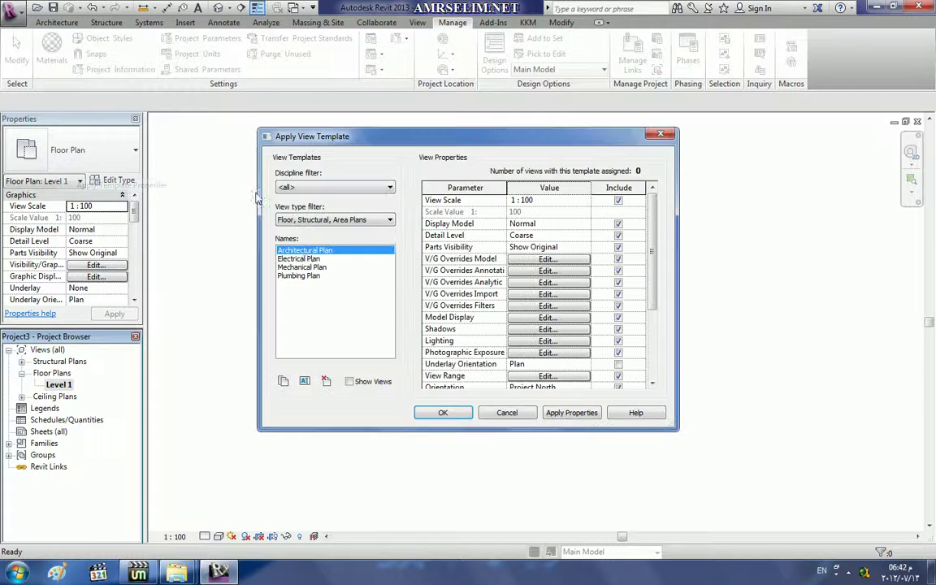
{"action": "left_click", "coordinate": [505, 414]}
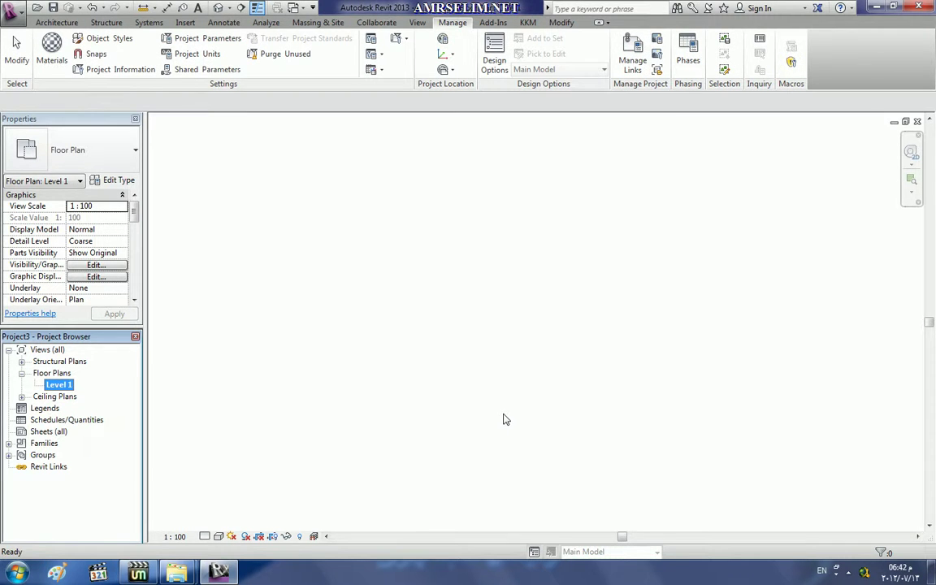
Expand the Families node to show Ducts, Duct Fittings, Conduits and other transferred families
{"action": "left_click", "coordinate": [9, 443]}
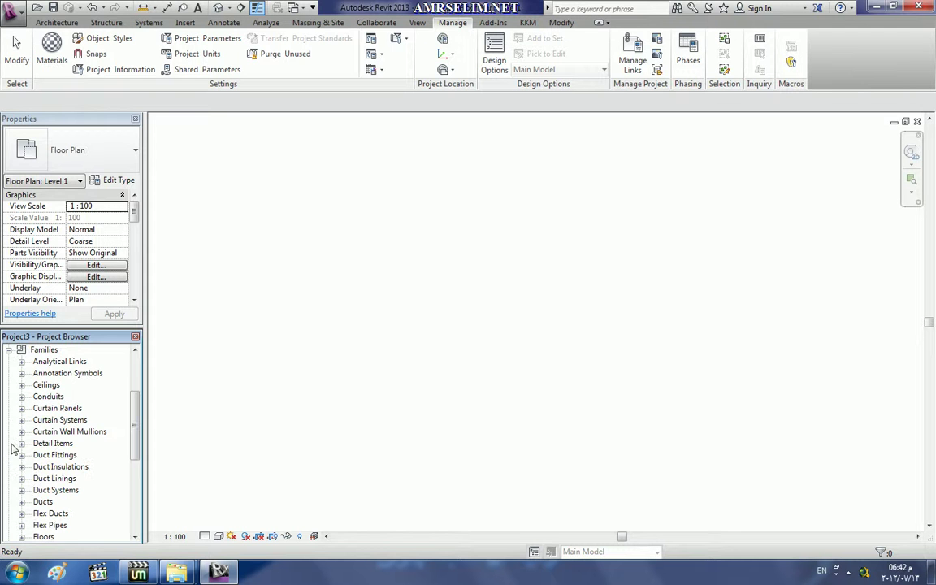
{"action": "scroll", "coordinate": [326, 418], "scroll_direction": "up", "scroll_amount": 3}
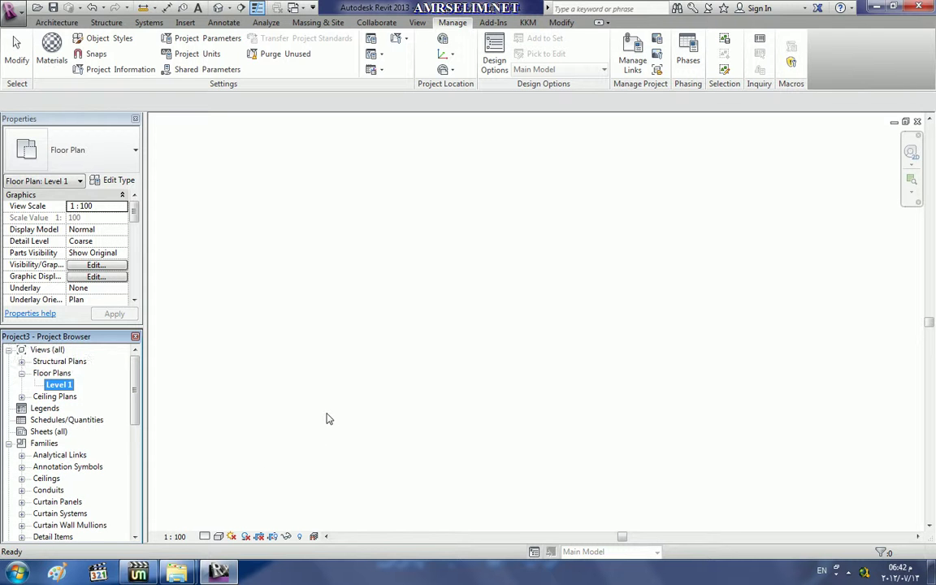